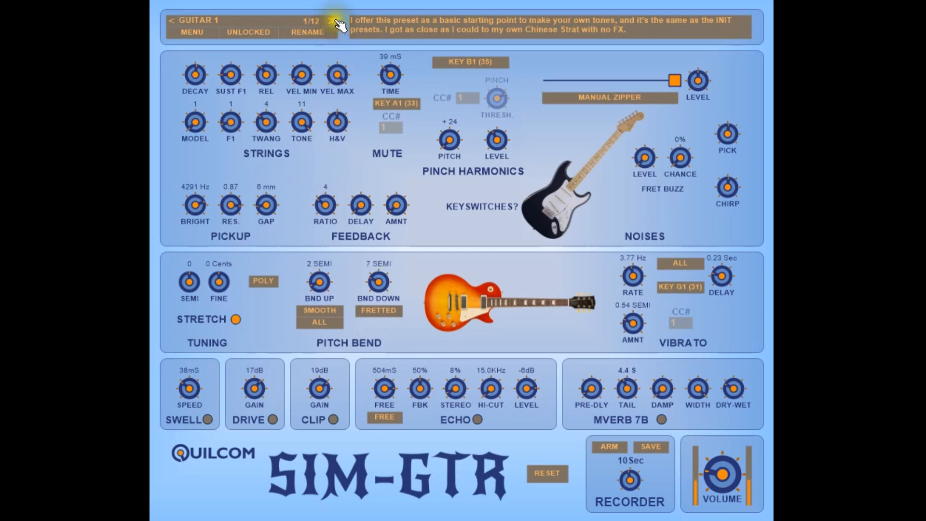
Audition presets GUITAR 2, GUITAR 3 and GUITAR 4, and return to preset GUITAR 1
left_click(337, 22)
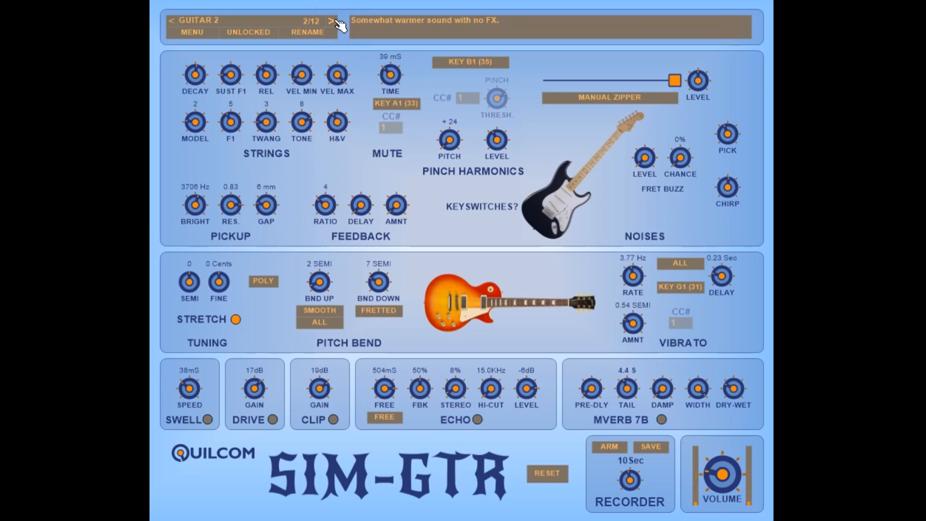
left_click(337, 21)
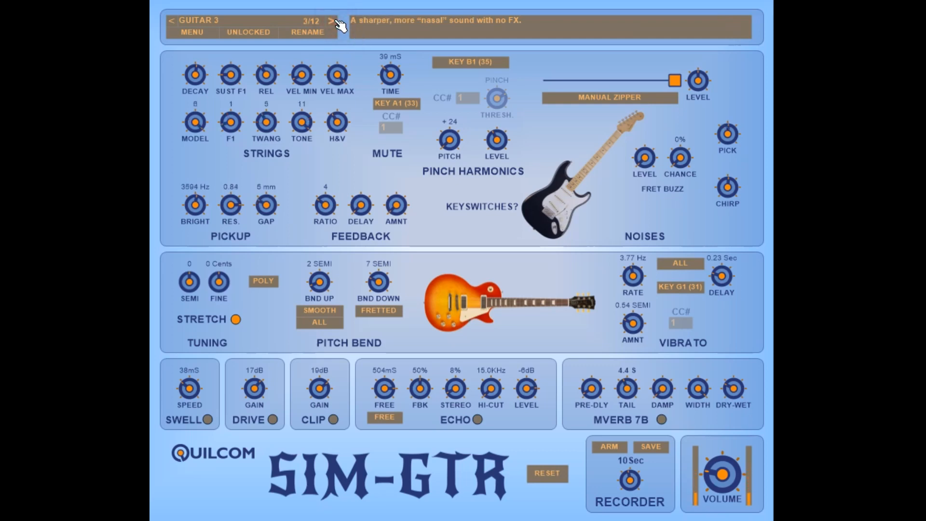
left_click(337, 22)
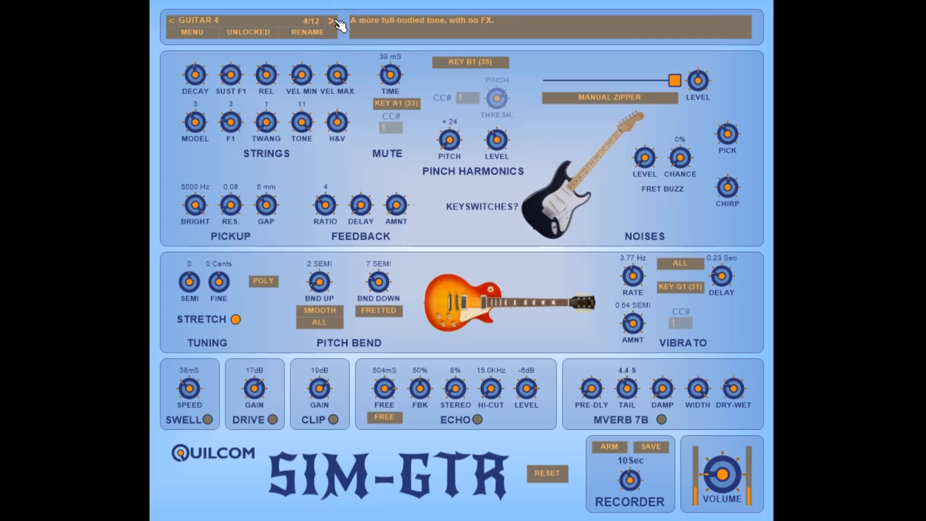
left_click(192, 32)
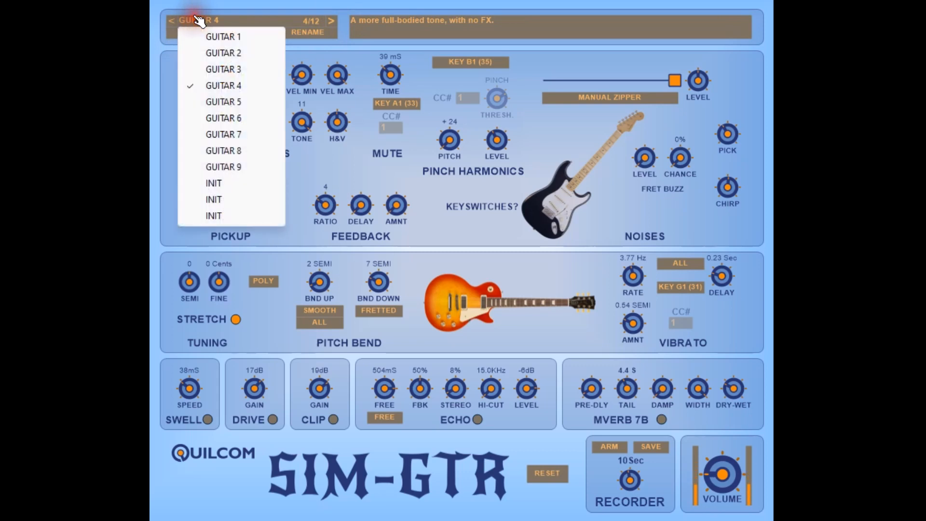
left_click(222, 35)
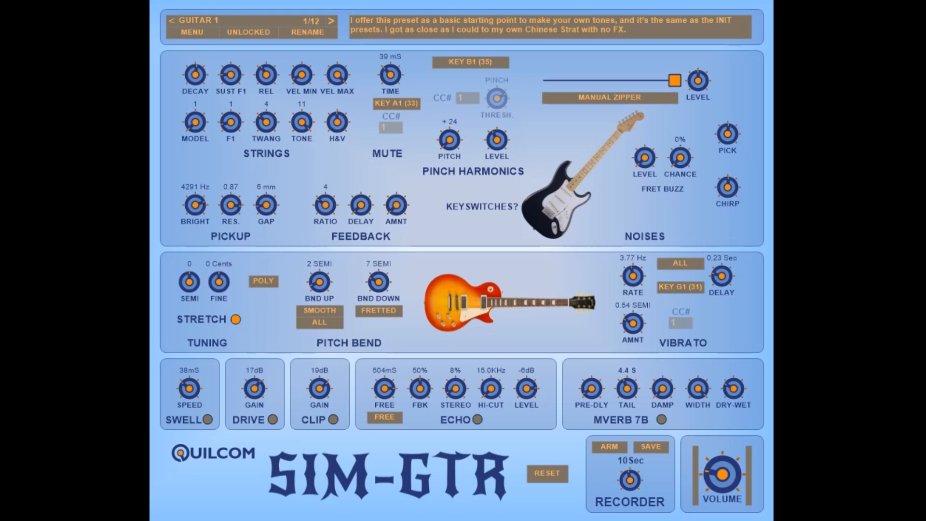
Load preset GUITAR 5 and audition the presets in order up to GUITAR 9
left_click(252, 22)
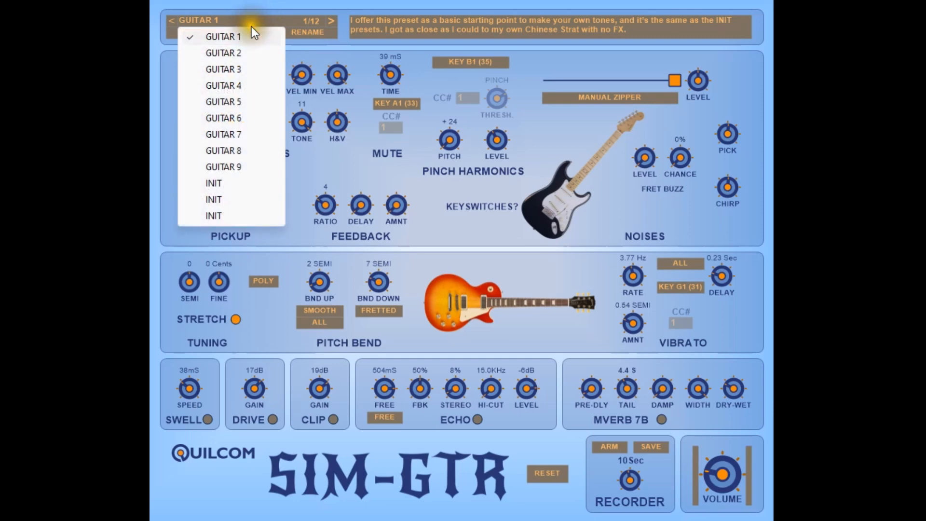
left_click(241, 101)
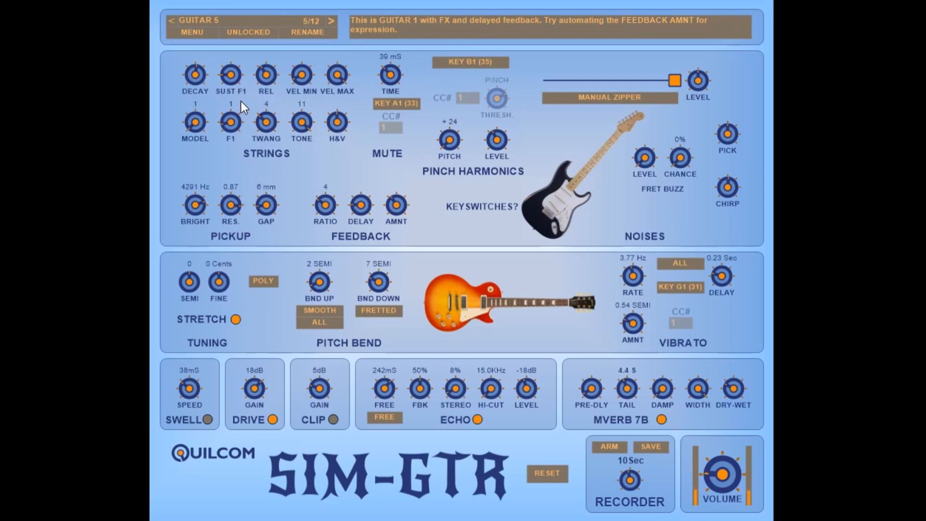
left_click(337, 24)
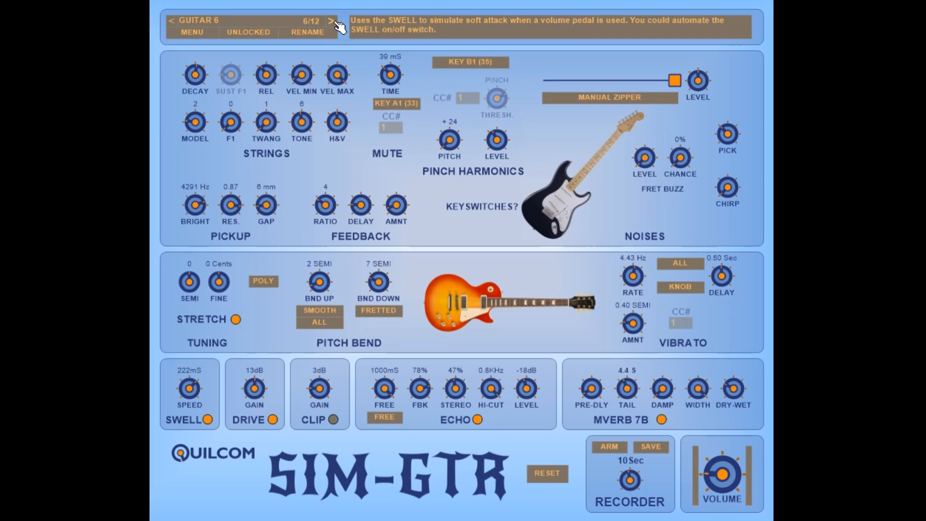
left_click(332, 21)
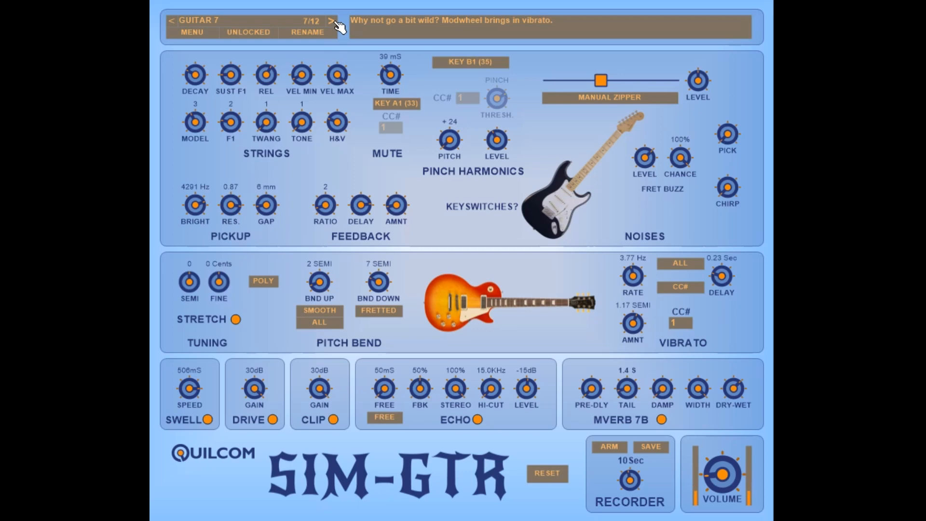
left_click(336, 22)
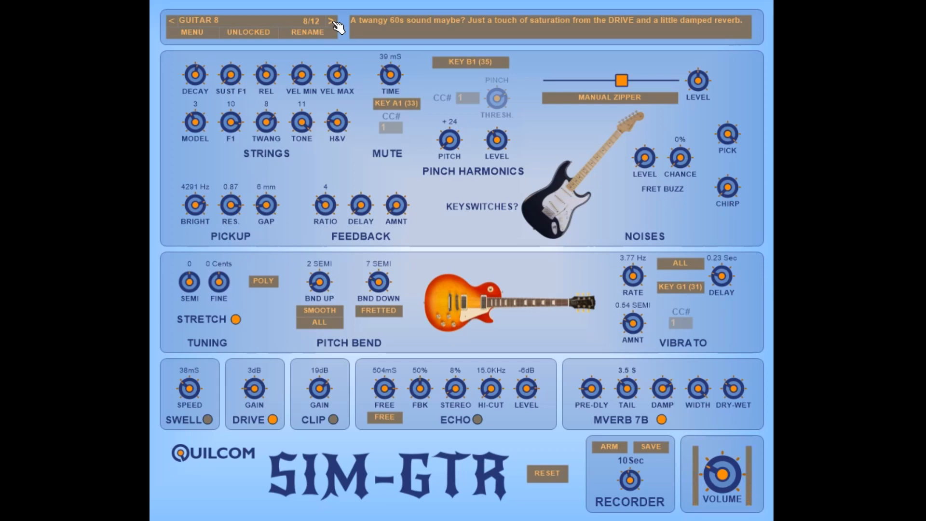
left_click(333, 22)
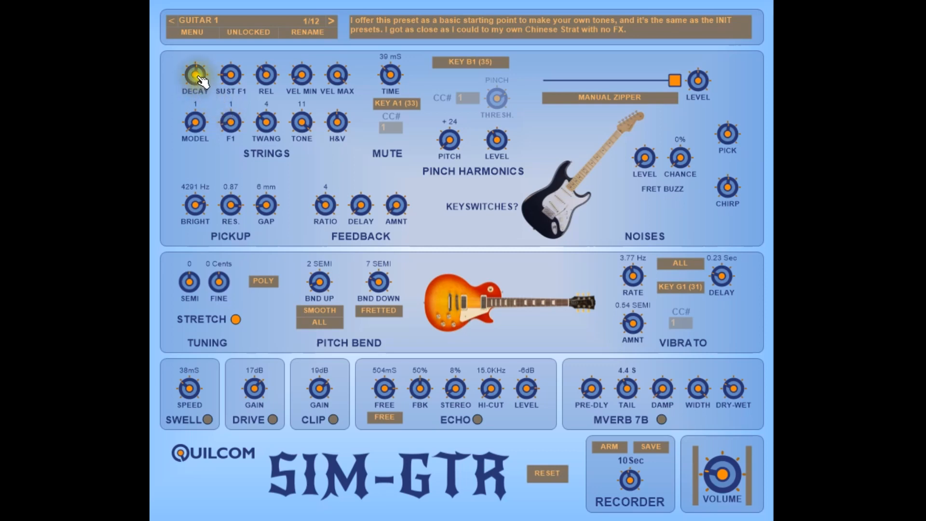
Try different decay, release and model settings for the strings of preset GUITAR 1
mouse_move(202, 75)
left_mouse_down()
mouse_move(199, 0)
mouse_move(225, 167)
mouse_move(210, 87)
mouse_move(198, 77)
left_mouse_up()
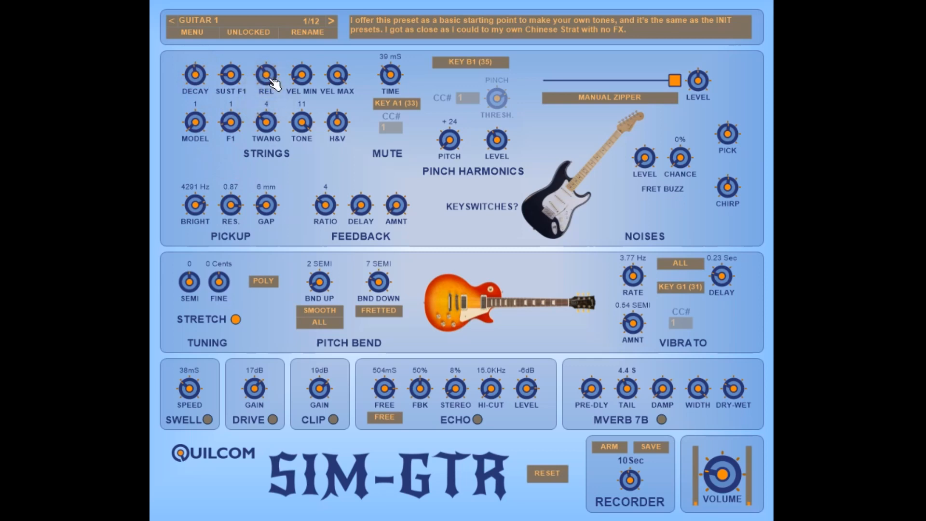
mouse_move(269, 75)
left_mouse_down()
mouse_move(290, 148)
mouse_move(269, 74)
mouse_move(285, 90)
mouse_move(269, 74)
mouse_move(296, 124)
mouse_move(299, 166)
left_mouse_up()
left_click(198, 123)
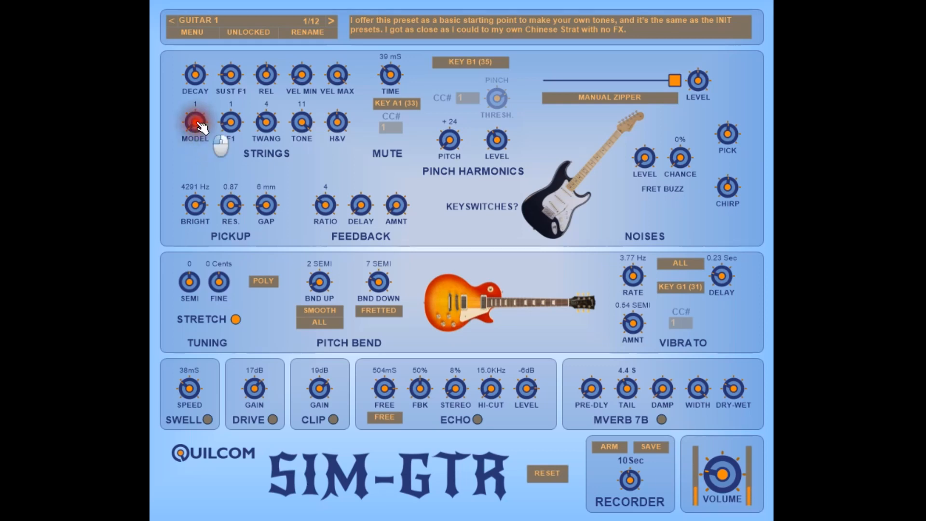
mouse_move(202, 127)
left_mouse_down()
mouse_move(186, 37)
mouse_move(191, 0)
mouse_move(202, 14)
mouse_move(193, 108)
mouse_move(221, 143)
mouse_move(182, 56)
mouse_move(181, 0)
mouse_move(205, 8)
mouse_move(197, 78)
mouse_move(204, 123)
left_mouse_up()
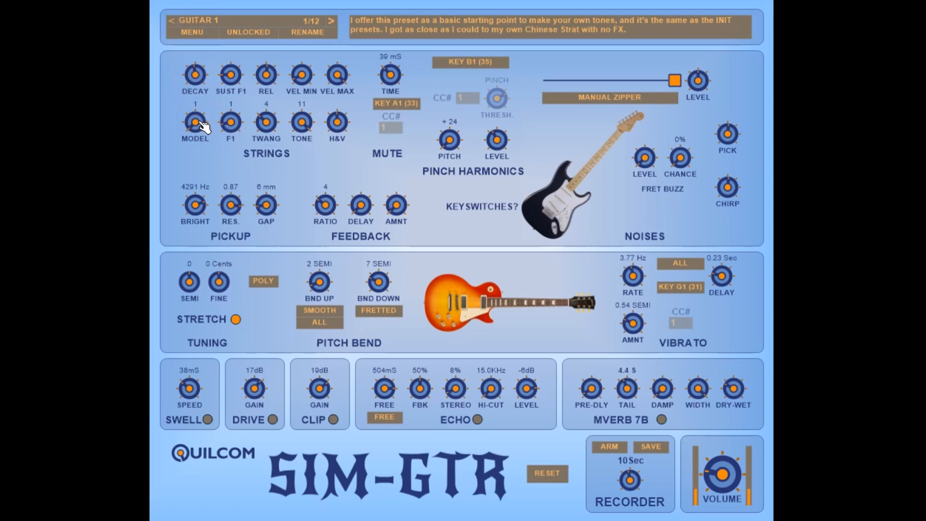
left_click_drag(200, 122, 202, 133)
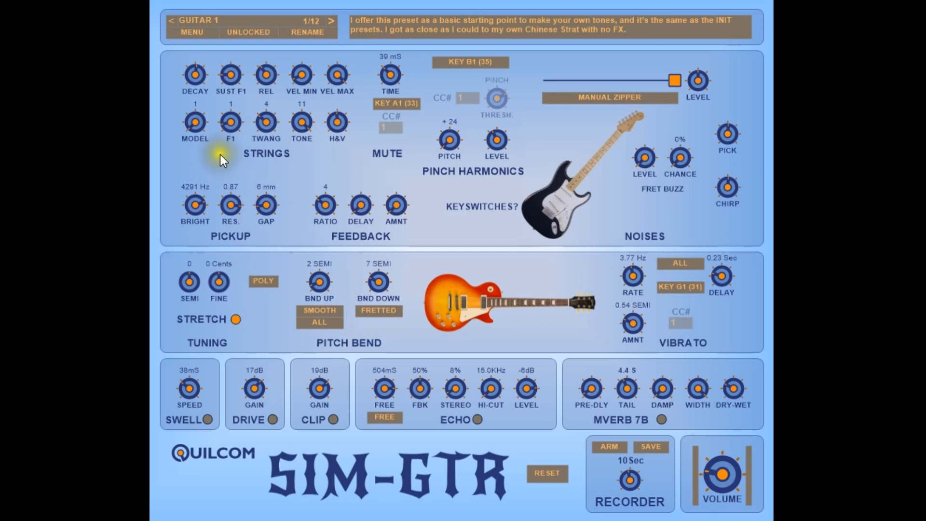
Try the strings' F1 setting at 4 together with different decay and F1 sustain amounts
left_click(234, 124)
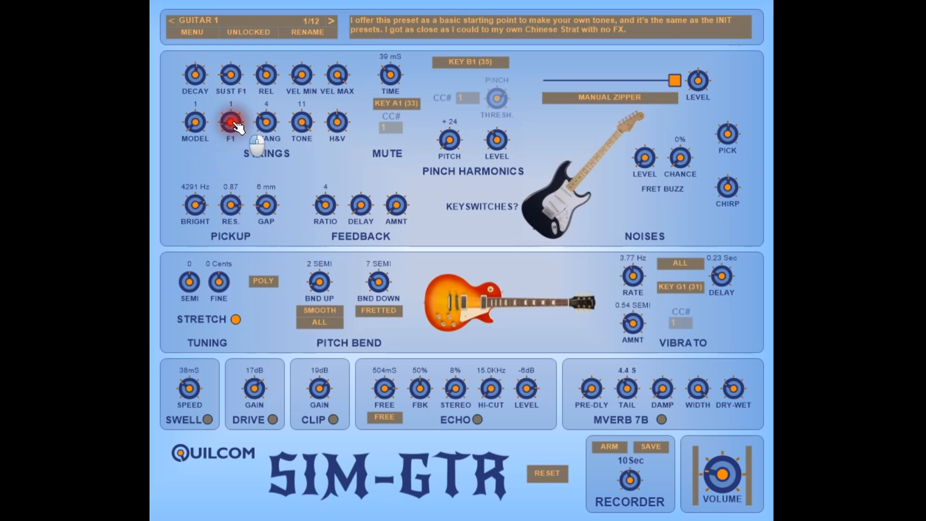
left_click_drag(236, 126, 242, 77)
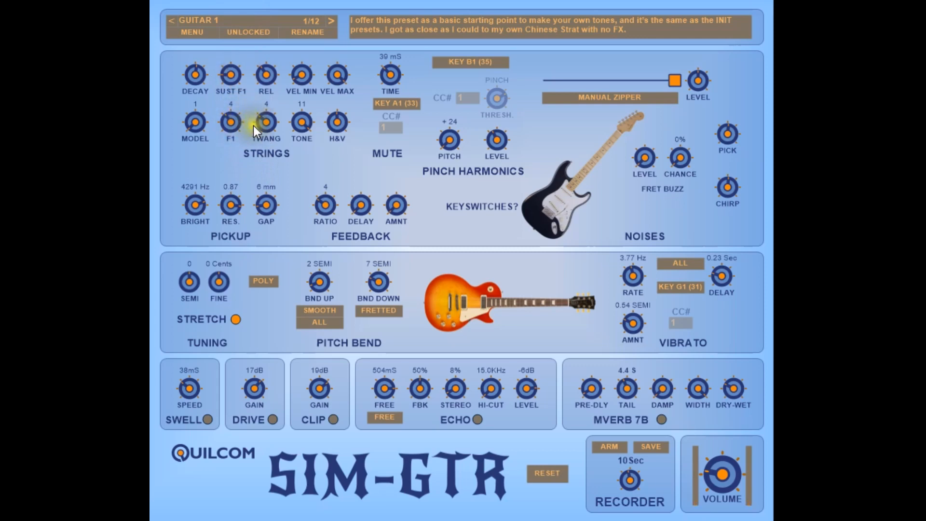
left_click_drag(197, 79, 206, 154)
left_click_drag(230, 79, 242, 30)
left_click_drag(231, 107, 220, 28)
mouse_move(198, 77)
left_mouse_down()
mouse_move(200, 63)
mouse_move(200, 77)
left_mouse_up()
Try different twang, tone and H&V settings for the strings
left_click_drag(268, 126, 263, 159)
mouse_move(305, 128)
left_mouse_down()
mouse_move(326, 165)
mouse_move(329, 311)
mouse_move(304, 116)
left_mouse_up()
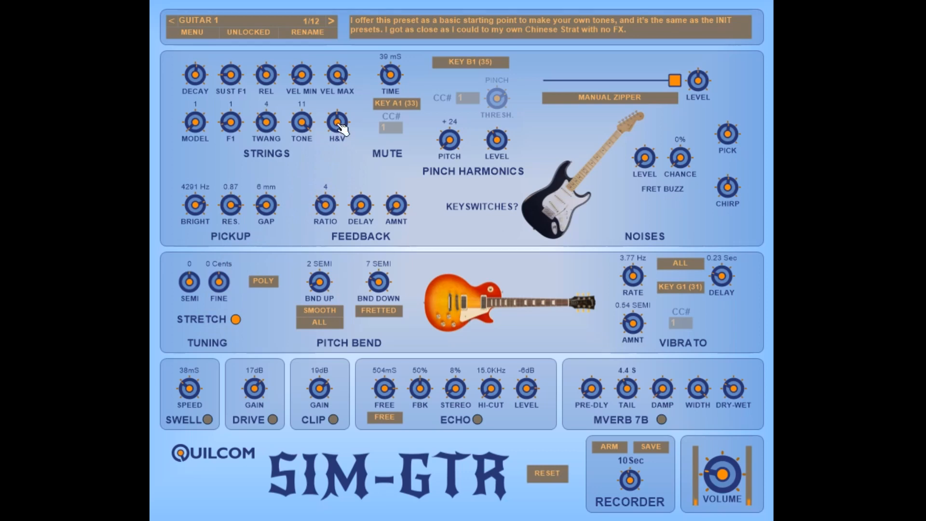
left_click_drag(338, 124, 349, 256)
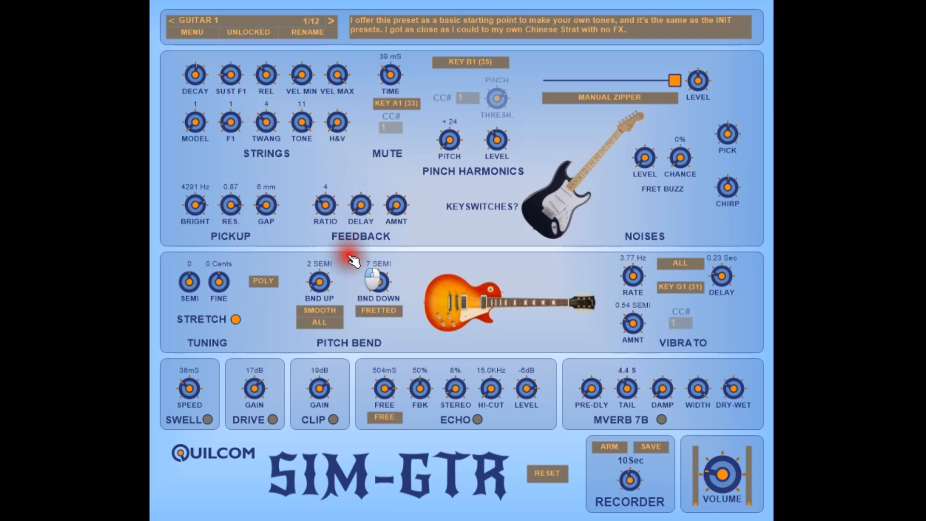
left_click(330, 35)
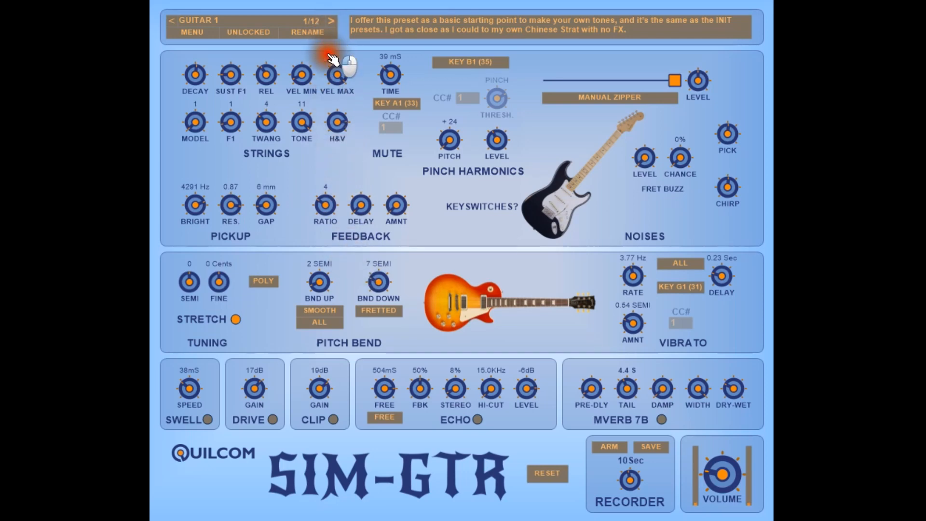
left_click(337, 124)
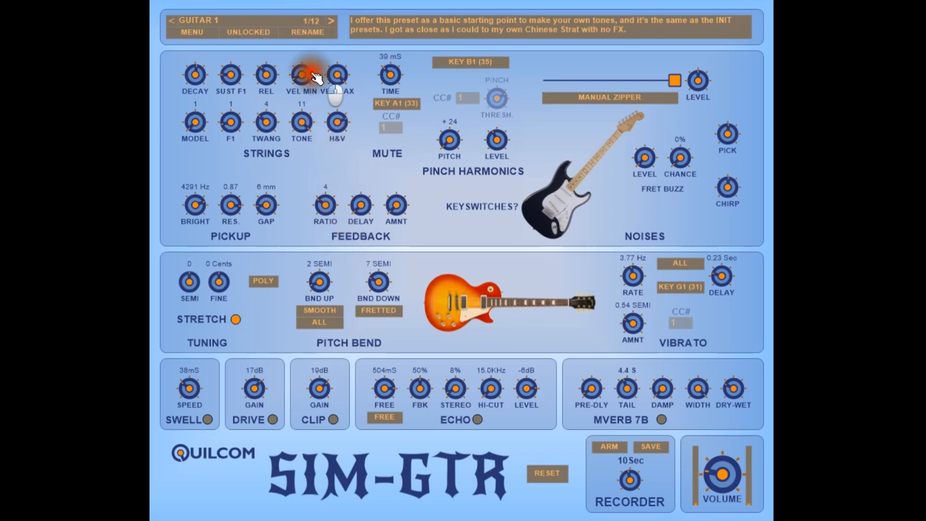
left_click(313, 128)
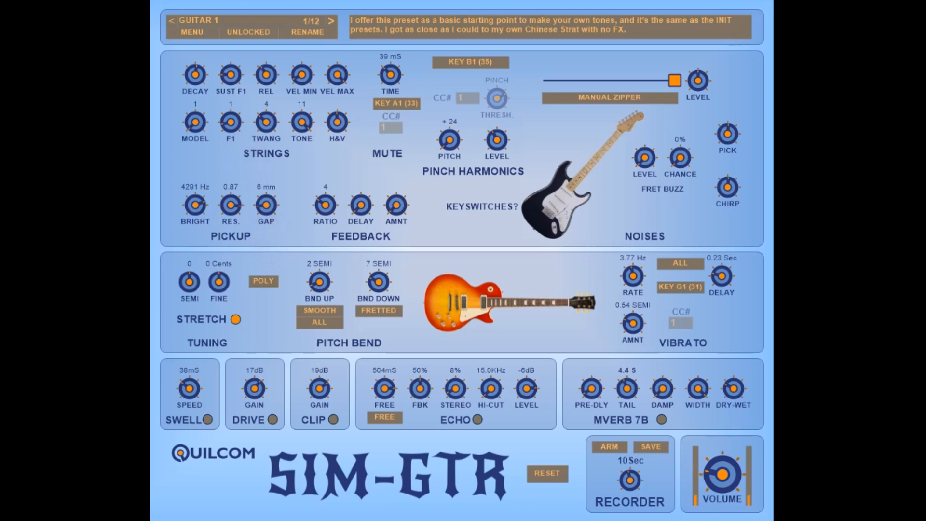
Try different brightness and resonance settings for the pickup and restore them to 4291 Hz and 0.87
left_click(201, 206)
left_click_drag(202, 207, 239, 256)
left_click_drag(233, 206, 263, 287)
left_click_drag(197, 206, 211, 115)
left_click_drag(233, 209, 216, 54)
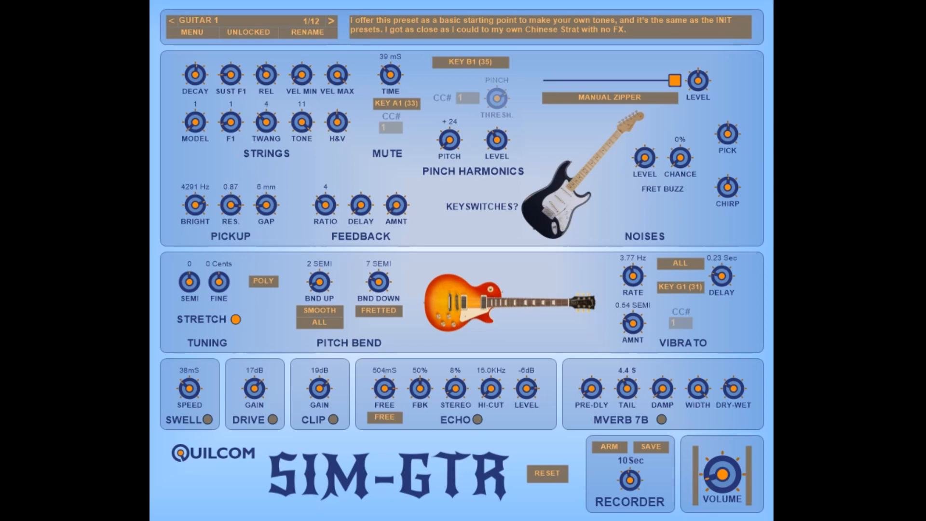
Try the pickup gap at 1 mm and 7 mm, and return it to 6 mm
left_click_drag(267, 202, 223, 24)
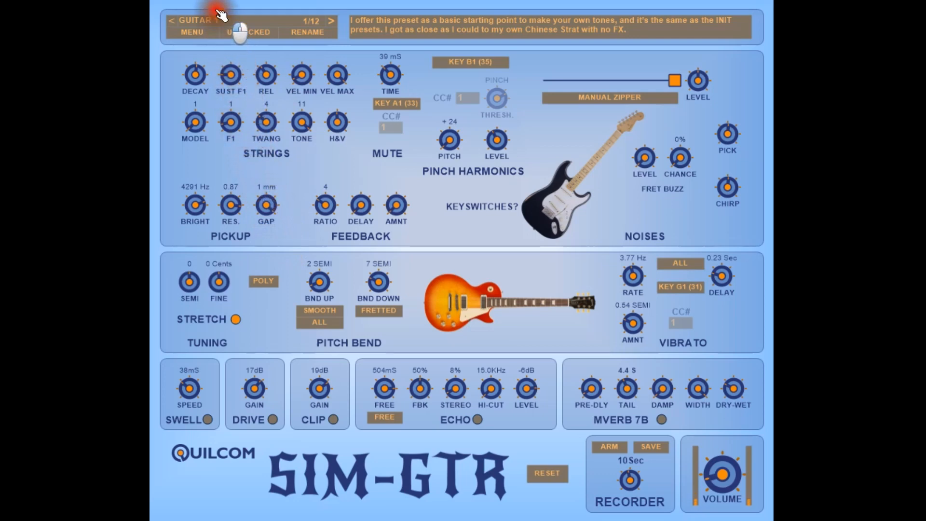
left_click(270, 206)
left_click(275, 209)
double_click(275, 208)
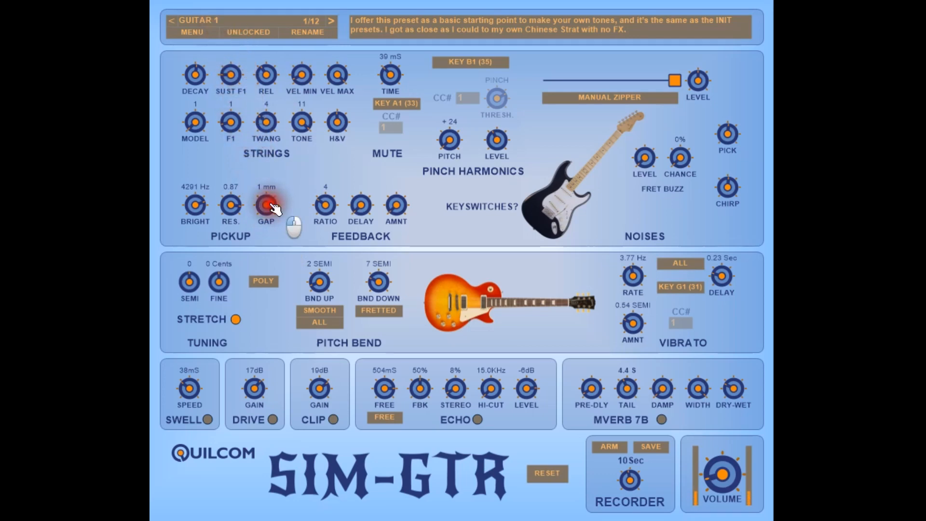
left_click(282, 453)
left_click(271, 206)
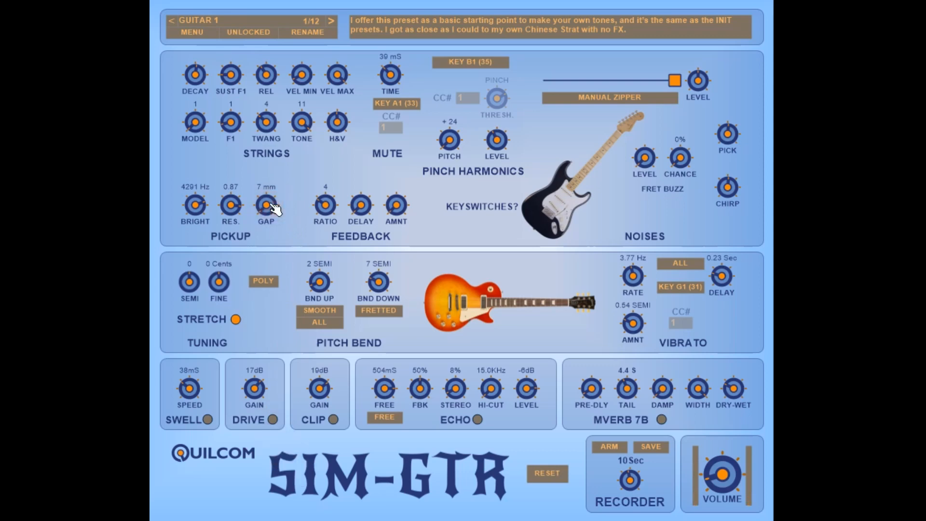
left_click_drag(271, 204, 271, 189)
left_click(472, 225)
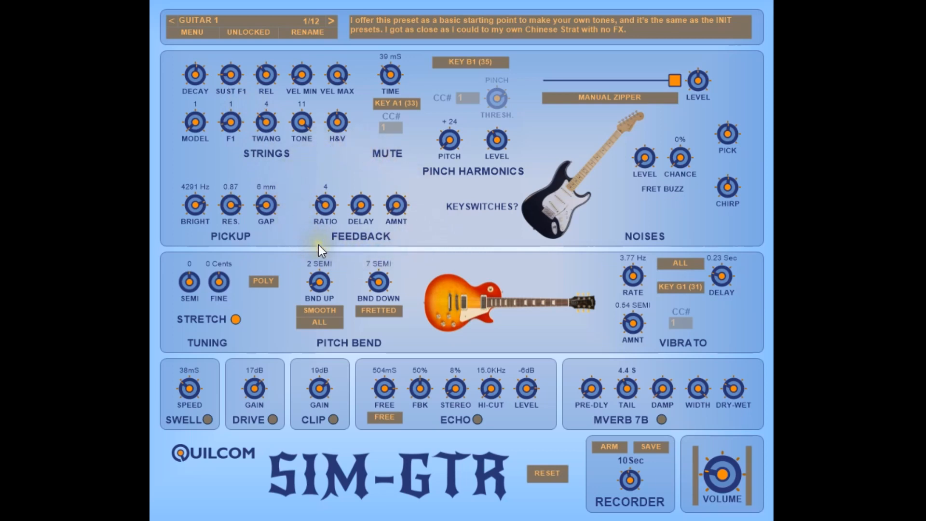
left_click(293, 238)
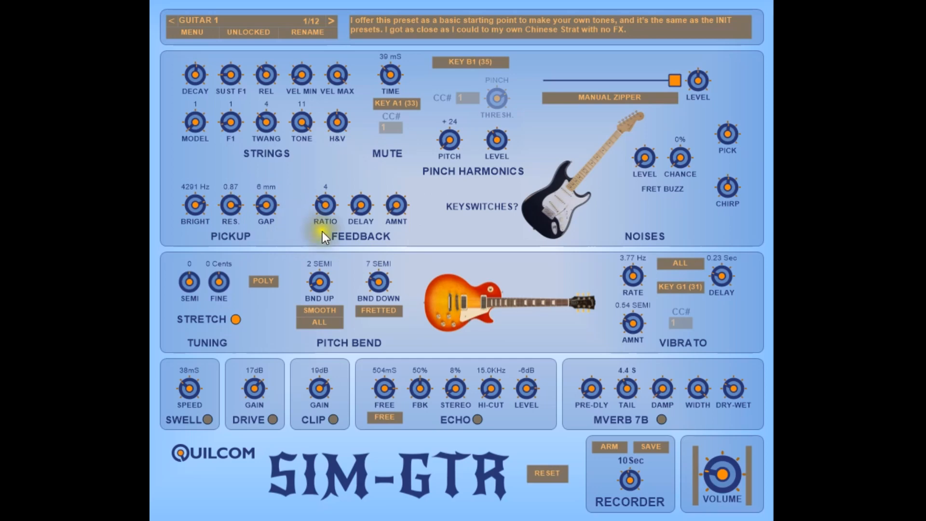
Try different delay and amount settings in the feedback section
left_click(364, 206)
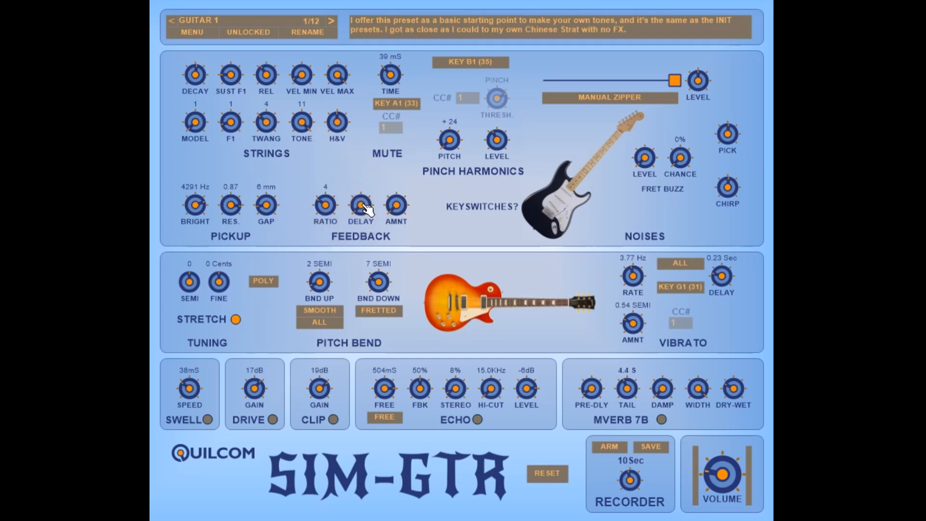
left_click(363, 206)
left_click(397, 207)
left_click(396, 182)
left_click(363, 207)
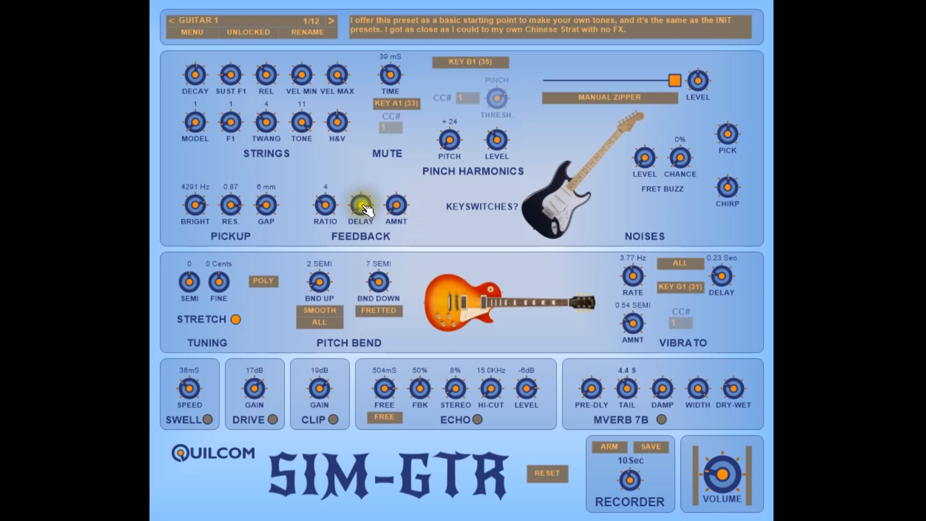
left_click(364, 206)
left_click(354, 174)
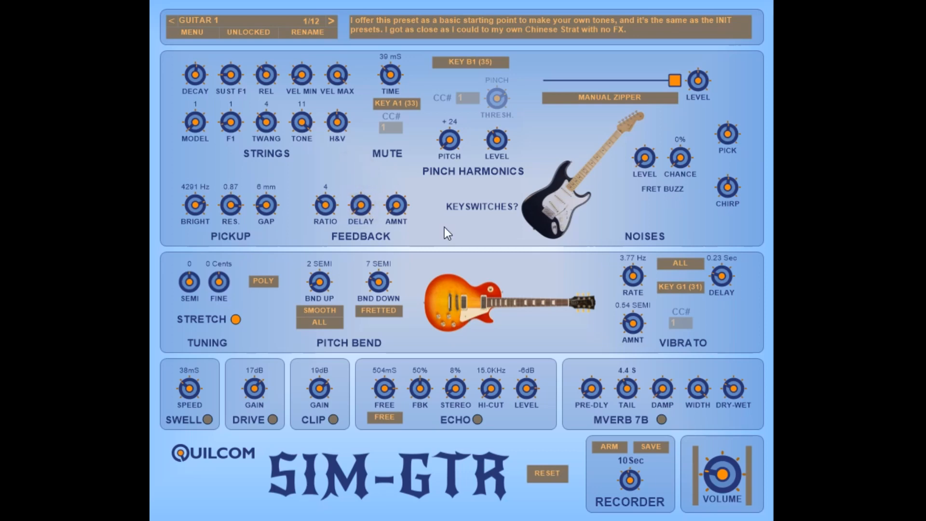
Set the feedback ratio to 2 and adjust the feedback amount
left_click(400, 194)
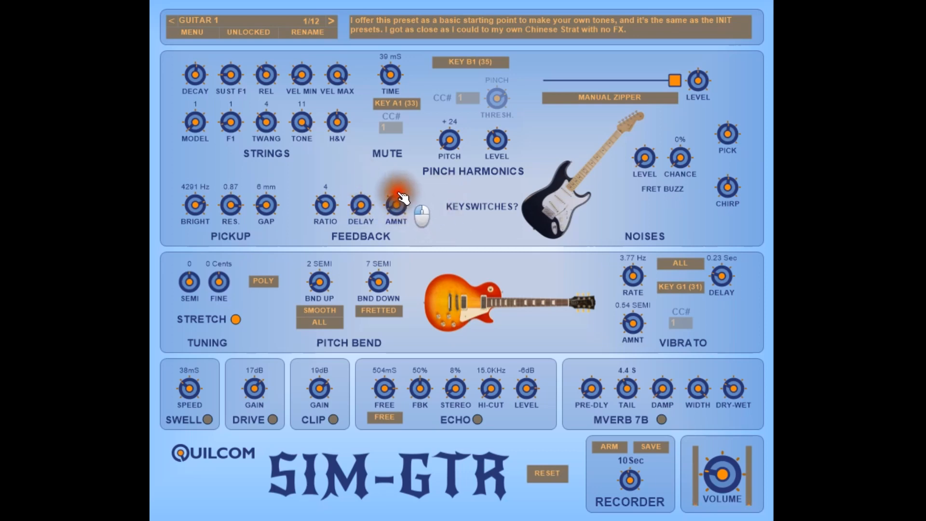
left_click_drag(400, 197, 331, 240)
left_click(396, 198)
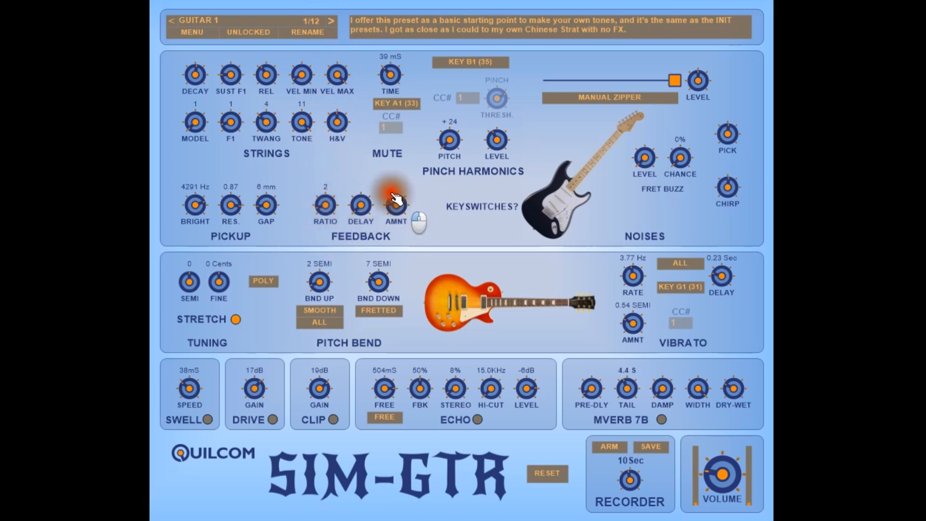
mouse_move(396, 198)
left_mouse_down()
mouse_move(392, 117)
mouse_move(382, 119)
mouse_move(386, 61)
mouse_move(383, 166)
mouse_move(398, 207)
left_mouse_up()
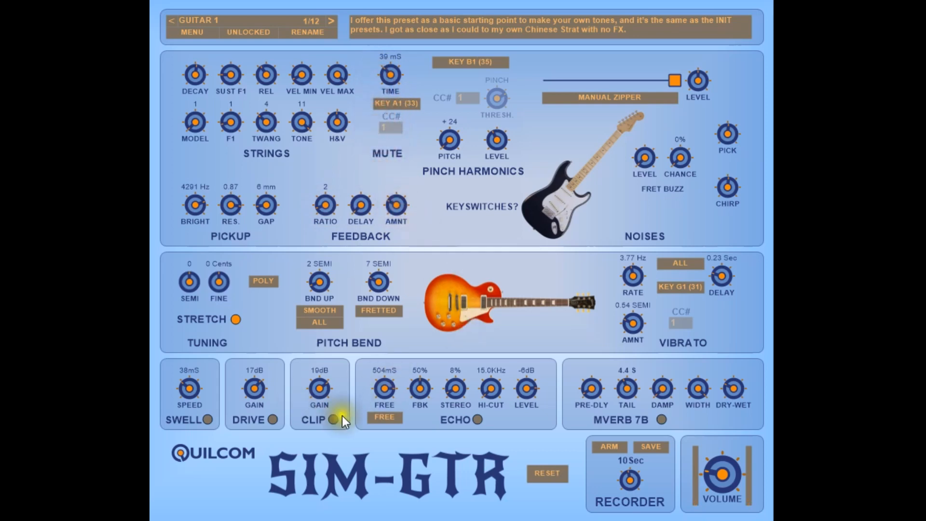
Switch on the DRIVE and MVERB 7B effects
left_click(273, 419)
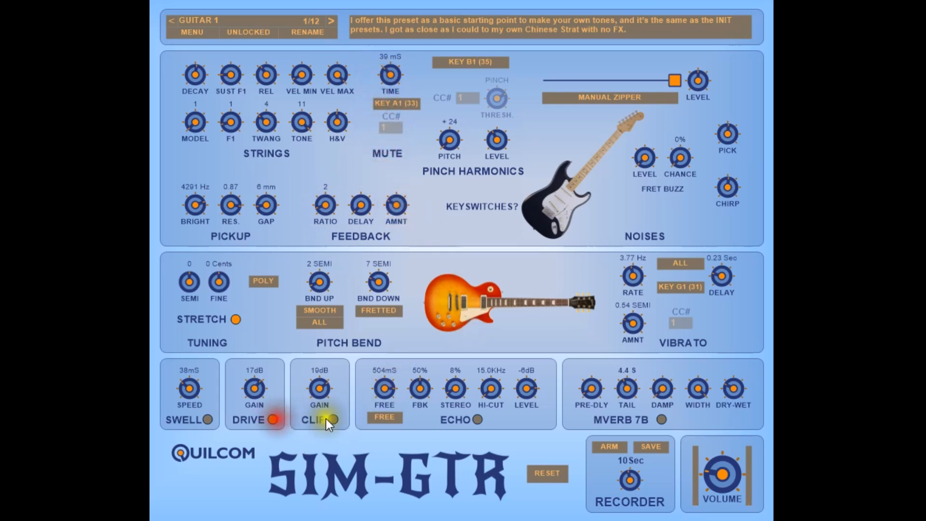
left_click(662, 420)
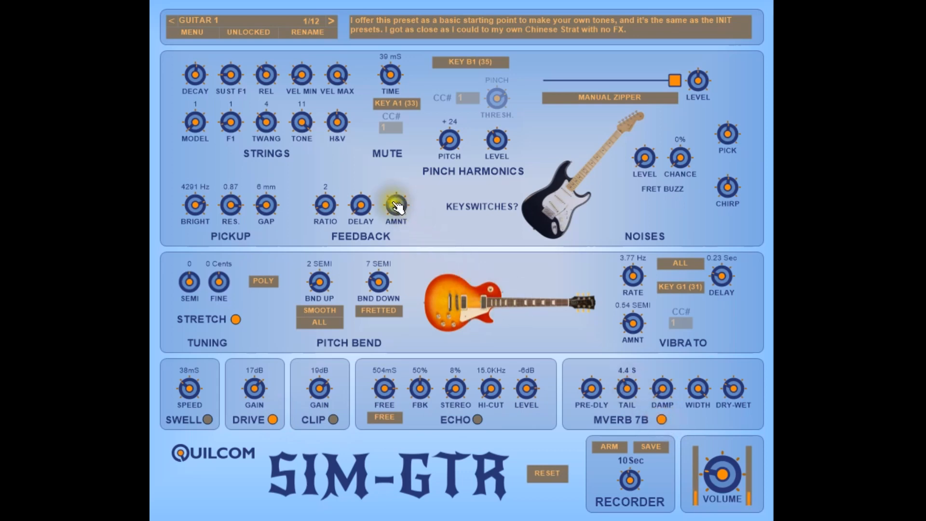